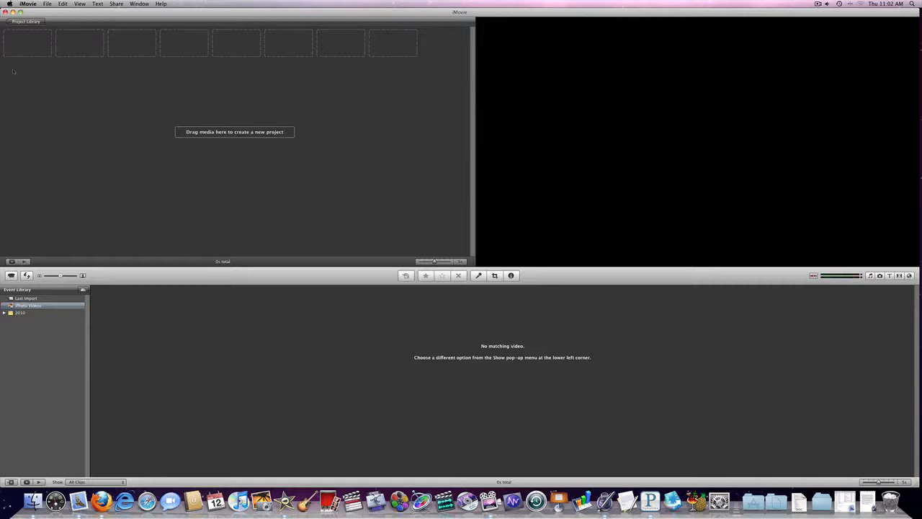
Create a new widescreen project with the Photo Album theme and automatic transitions and titles
click(46, 5)
click(54, 14)
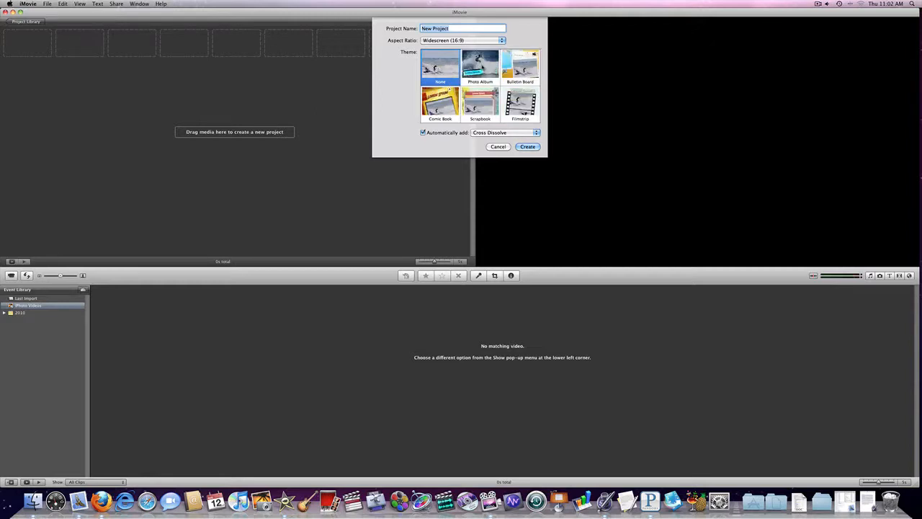
click(481, 67)
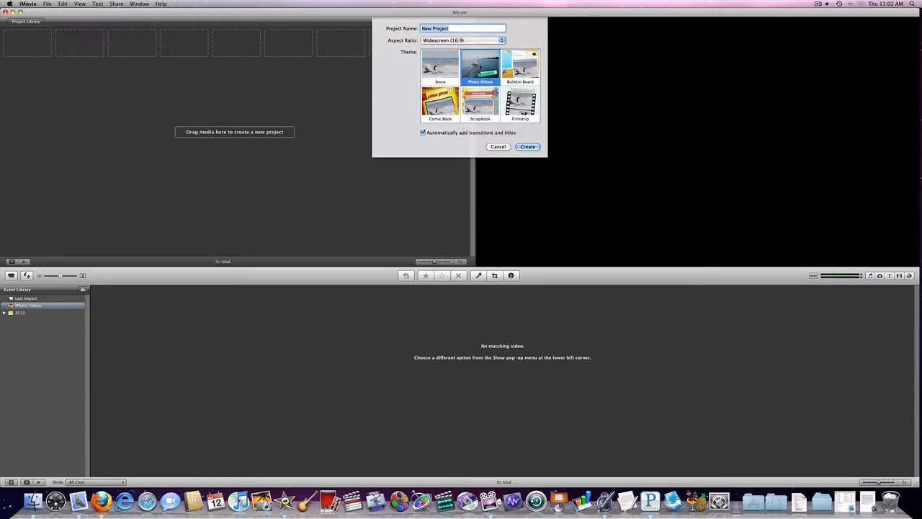
click(528, 147)
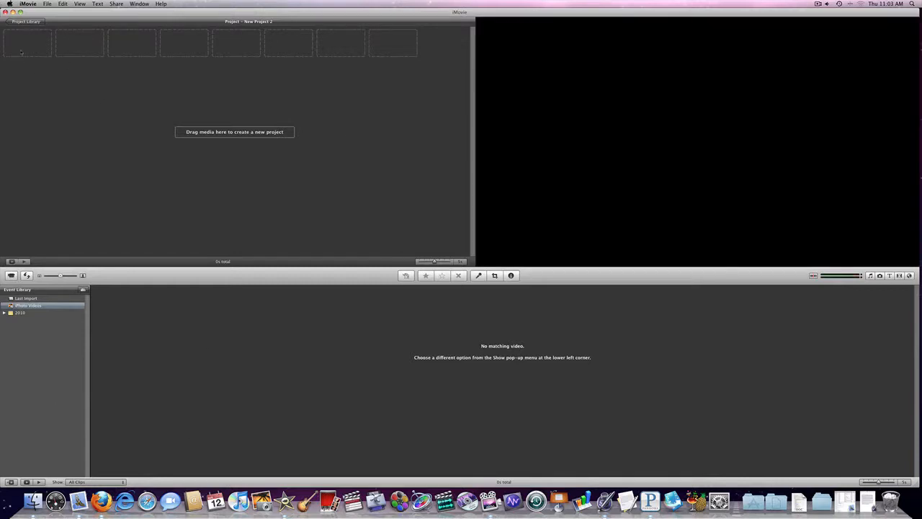
Add all the JPG photos from the Desktop folder "Example for Video" to the project and close the Finder window
click(32, 501)
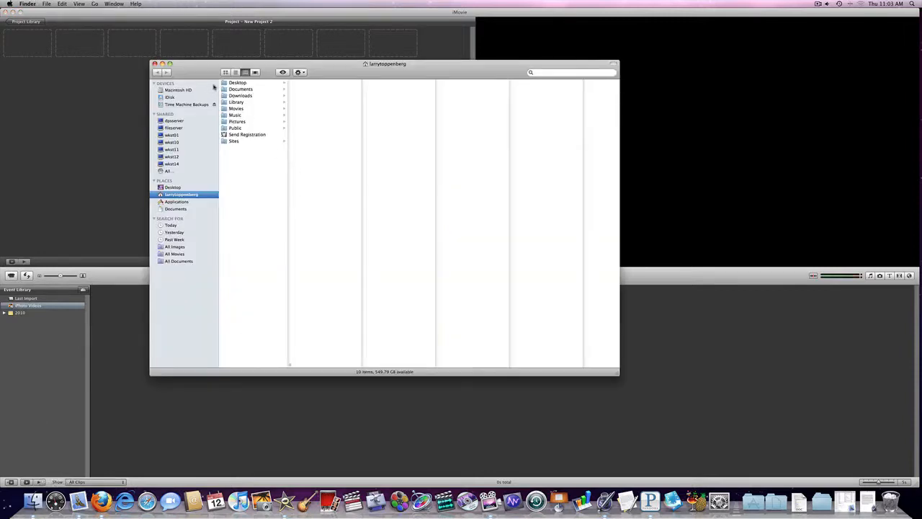
click(230, 83)
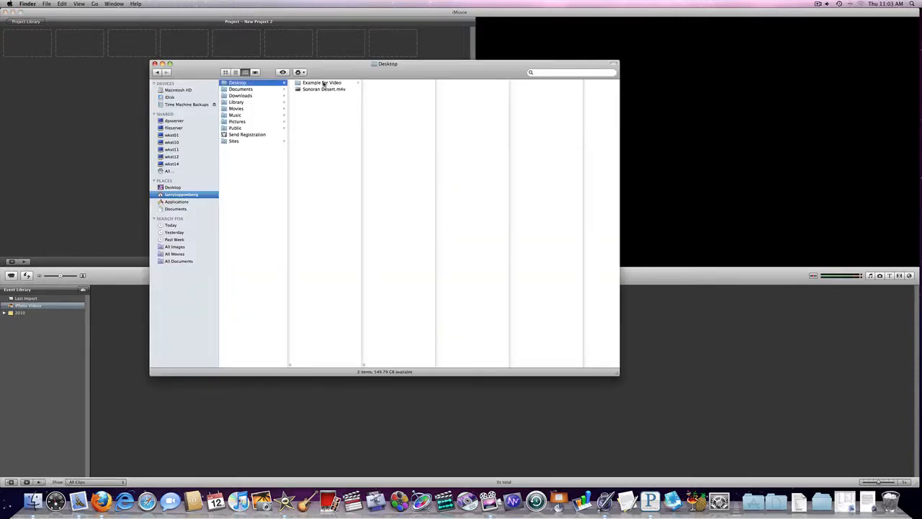
click(323, 83)
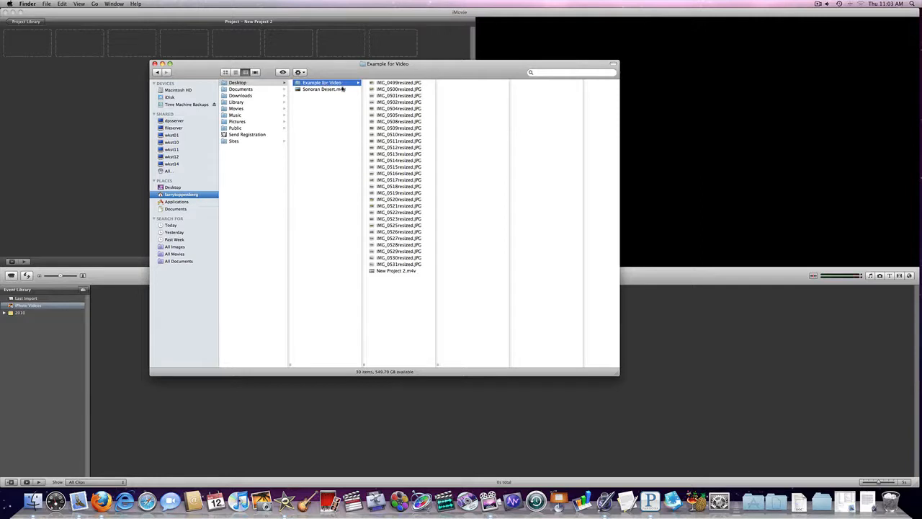
click(400, 84)
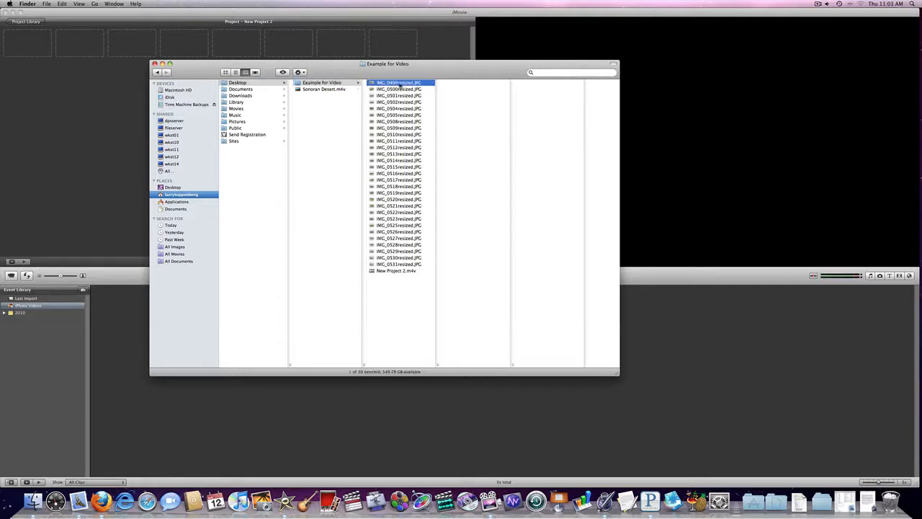
shift+click(395, 265)
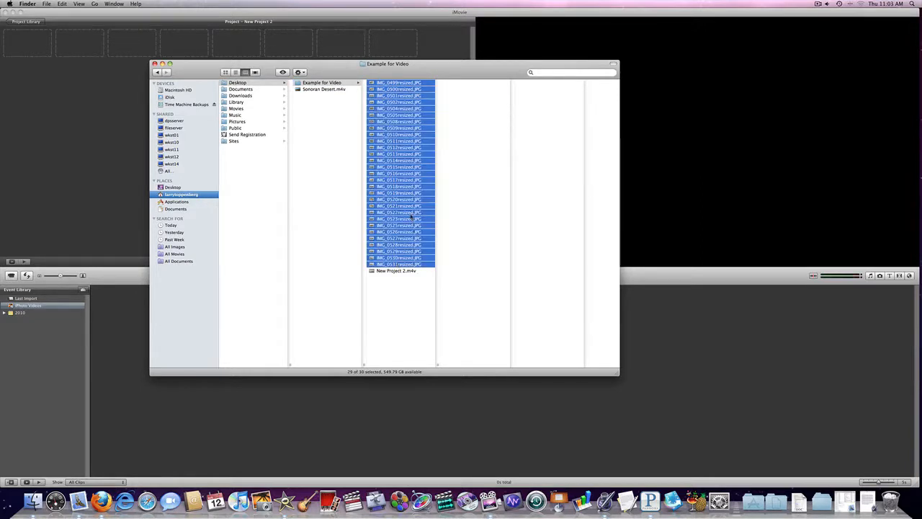
drag(397, 193, 105, 188)
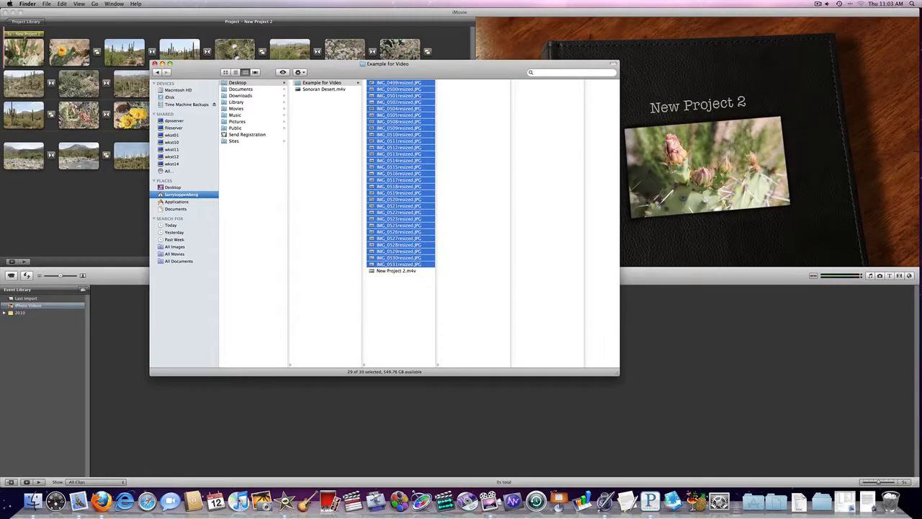
drag(193, 71, 223, 101)
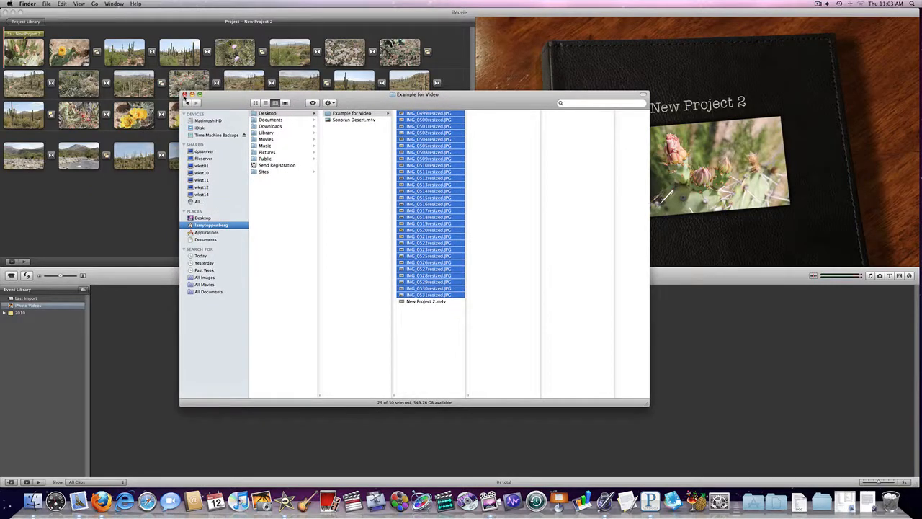
click(185, 95)
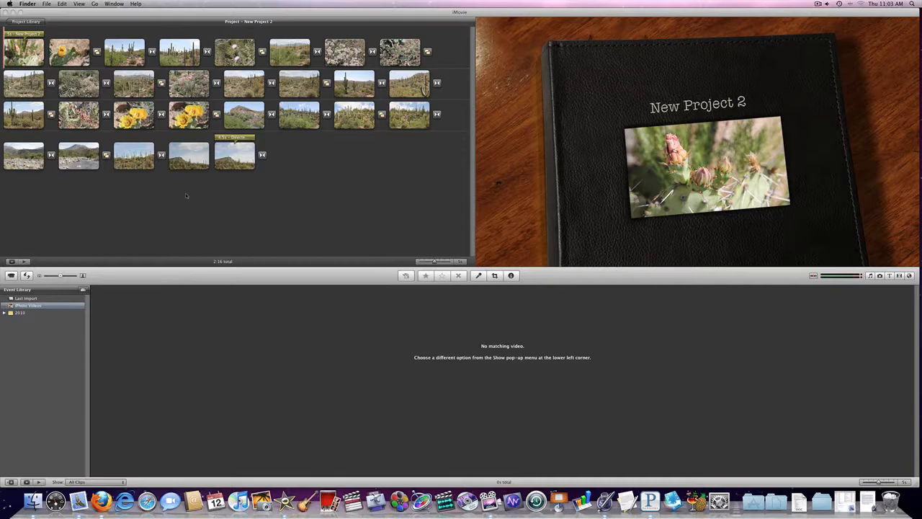
Play the project to preview the opening title and the transitions between photos
click(124, 196)
key(space)
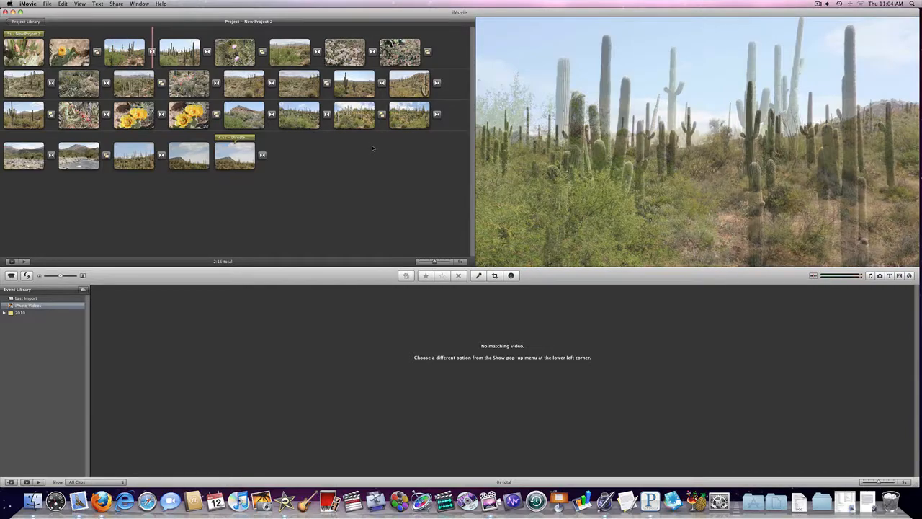
key(space)
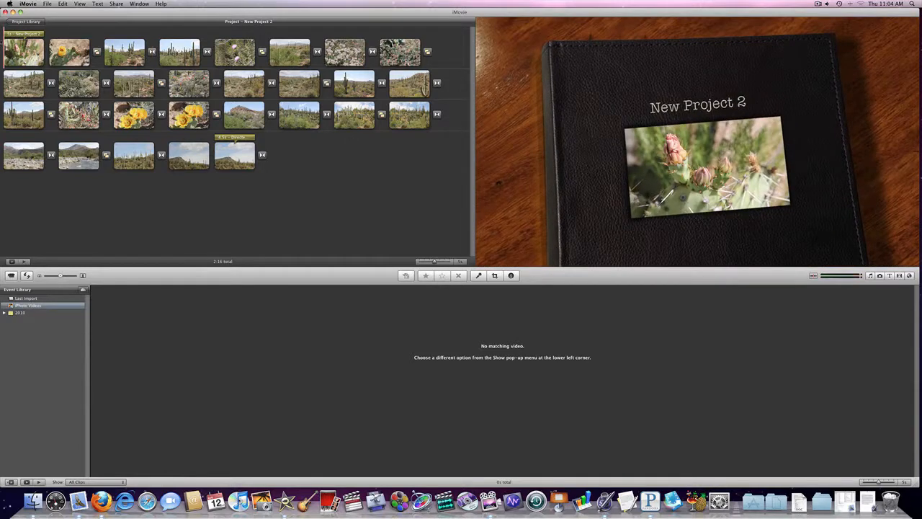
Replace the opening title's text with "Sonoran Desert"
click(22, 33)
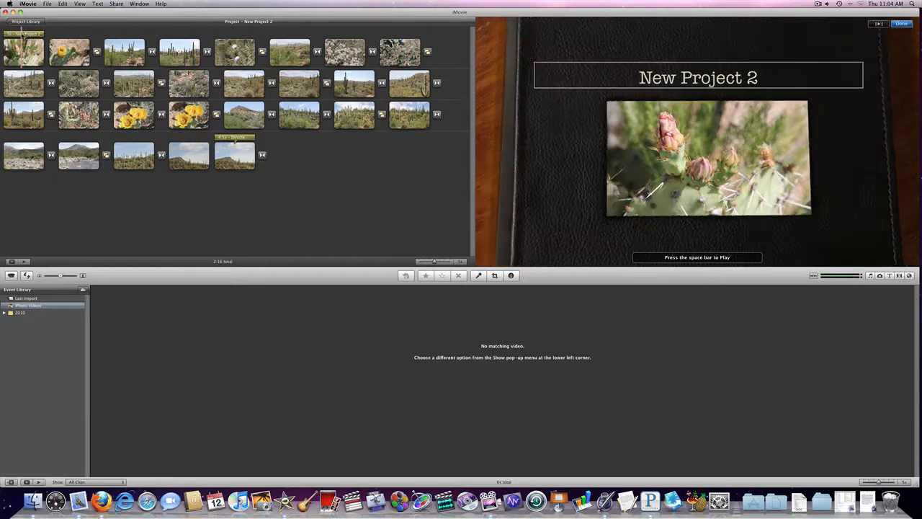
triple_click(684, 81)
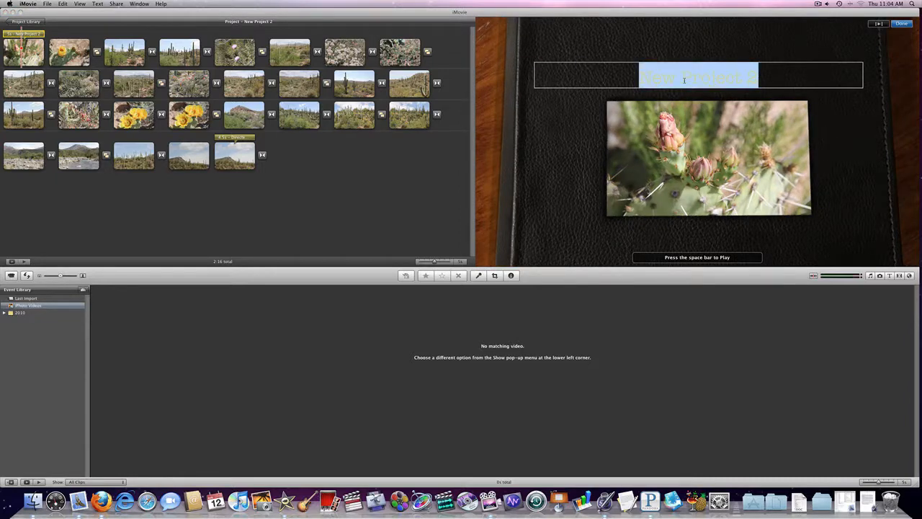
text(Sono)
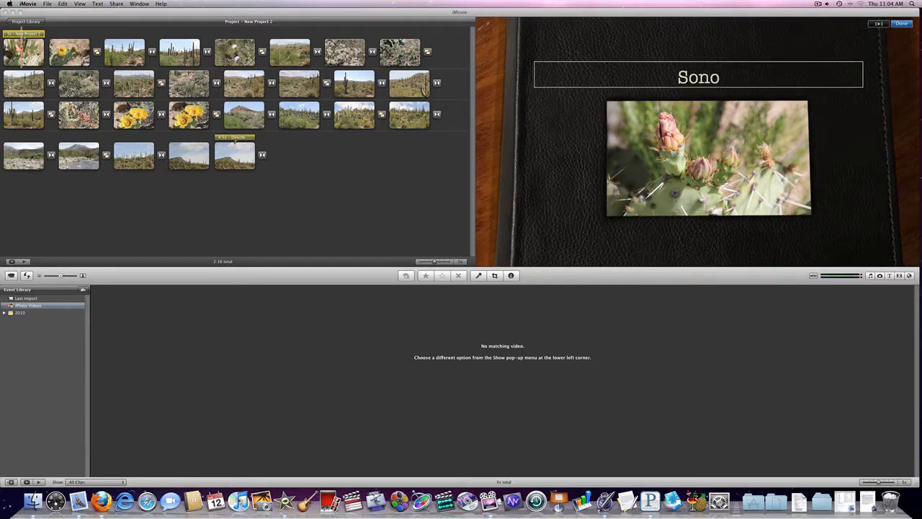
text(ran Desert)
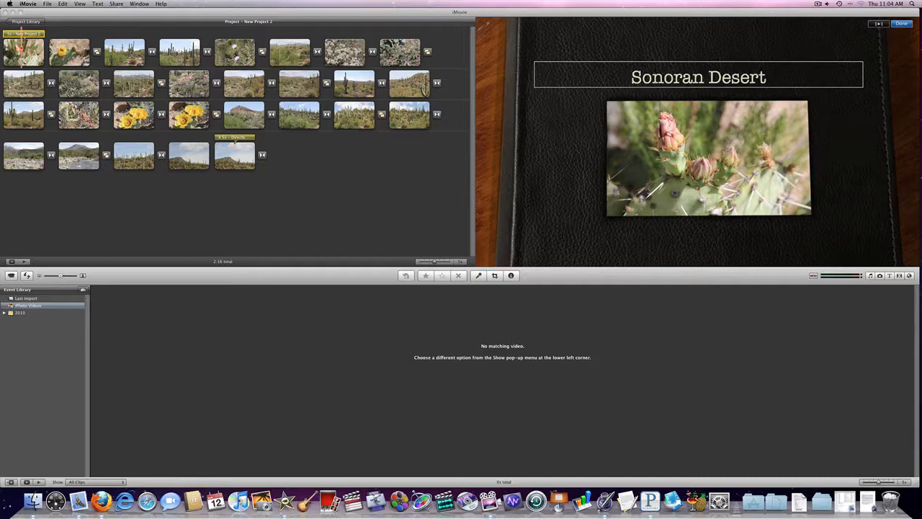
click(277, 199)
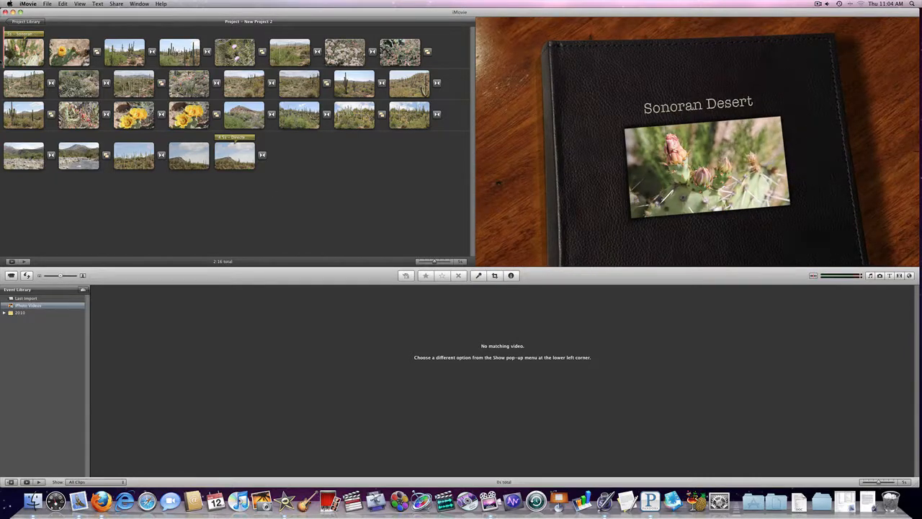
Preview the retitled slideshow in full screen and return to the editing window
key(space)
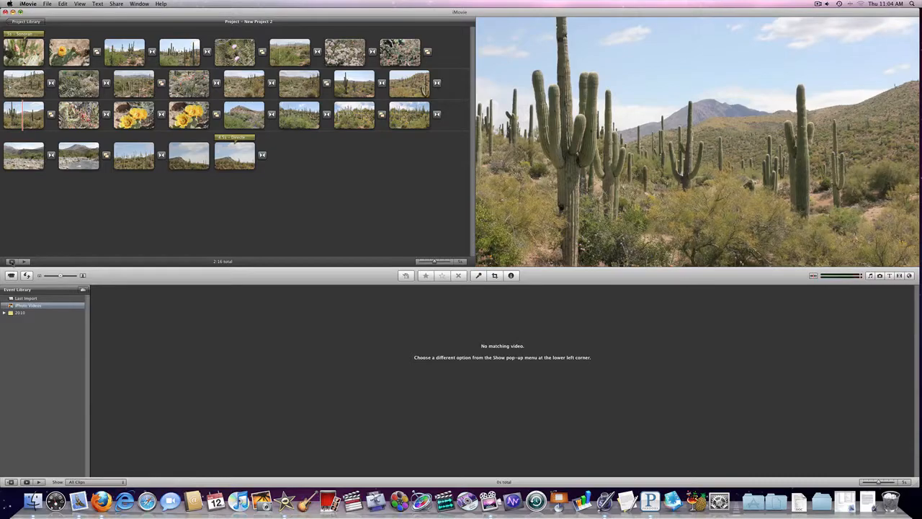
click(10, 274)
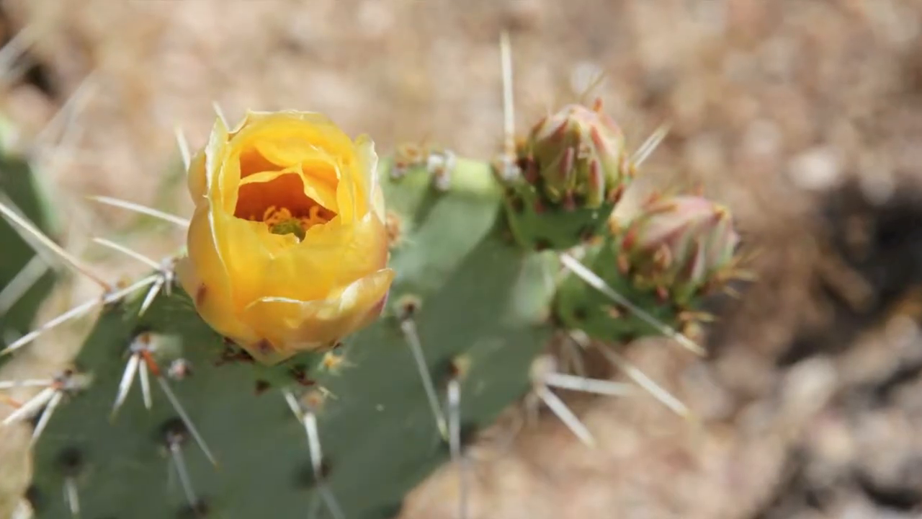
key(Escape)
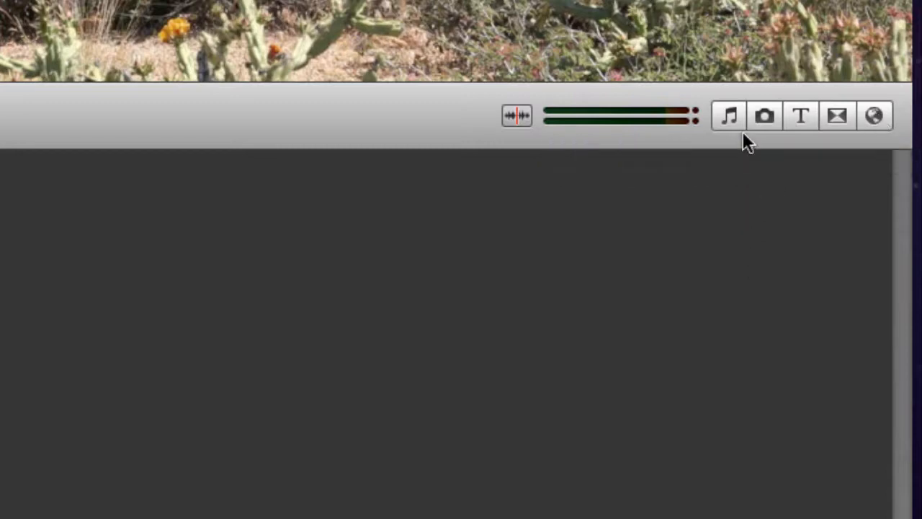
Find the song "hit the road" in the iTunes music library and add it as background music for the project
click(753, 113)
click(702, 435)
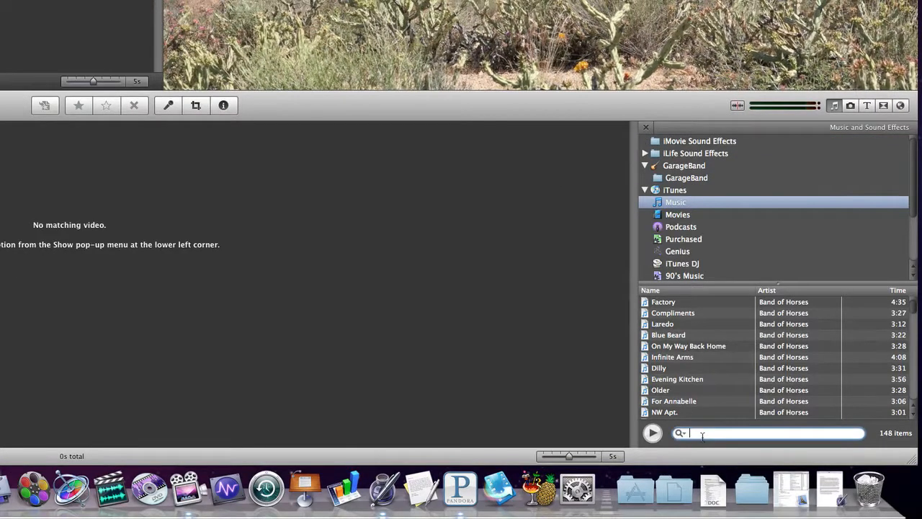
text(hit the road)
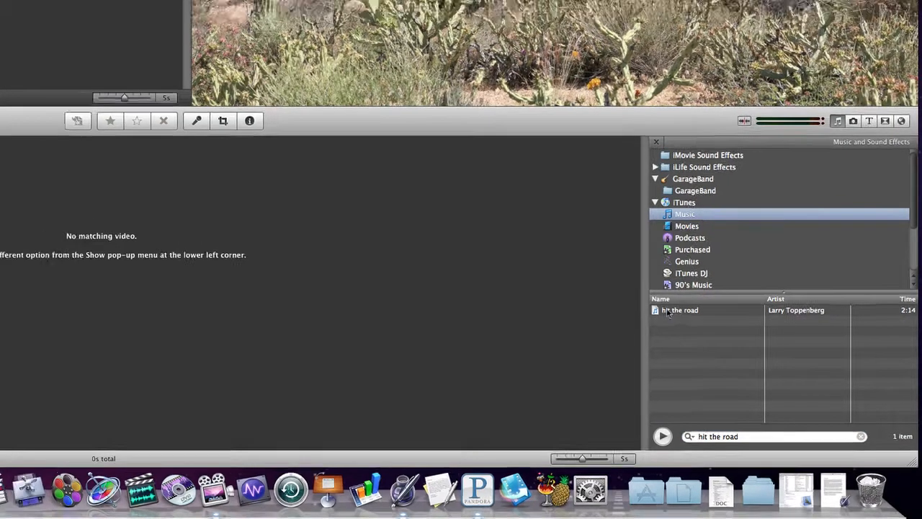
drag(667, 305, 0, 0)
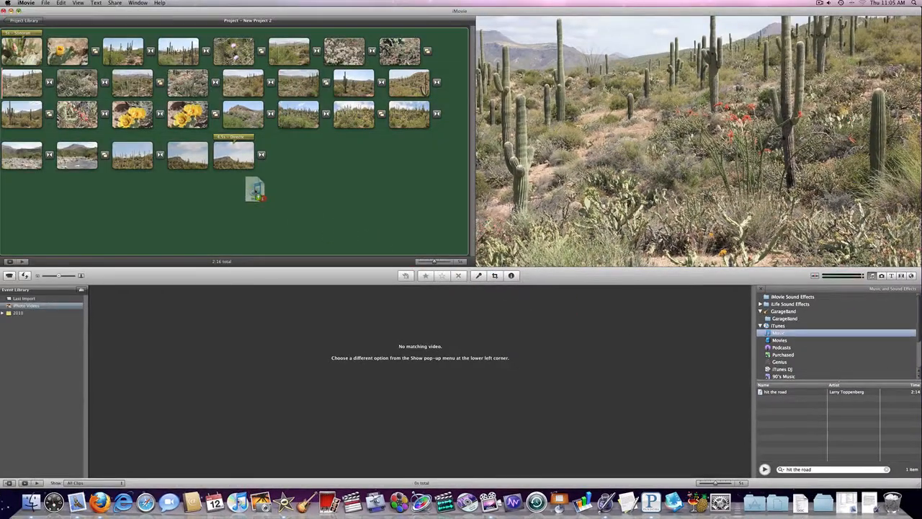
drag(255, 188, 255, 192)
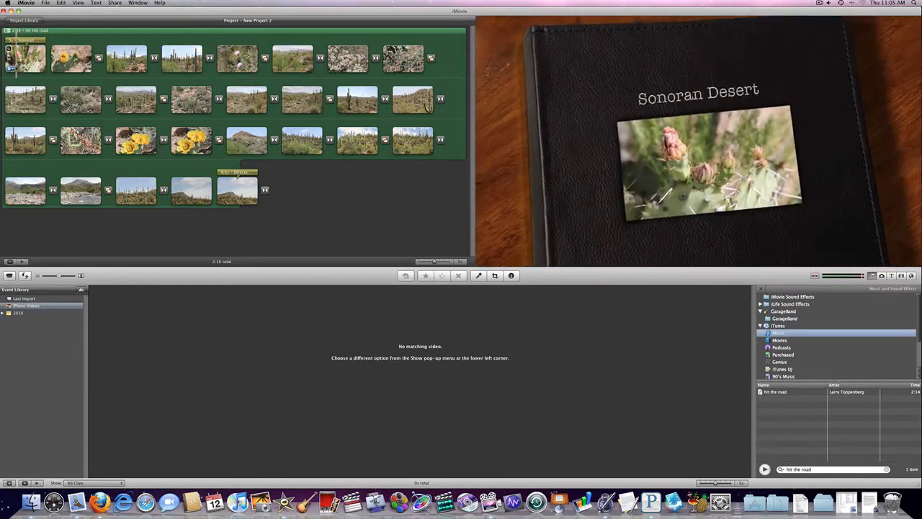
Set the first photo's clip duration to 2 seconds and apply it to all stills
click(10, 57)
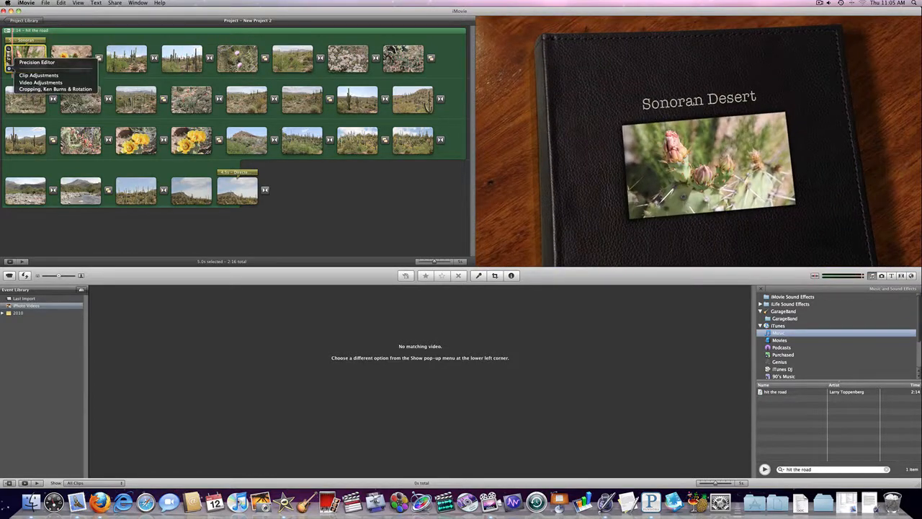
click(63, 75)
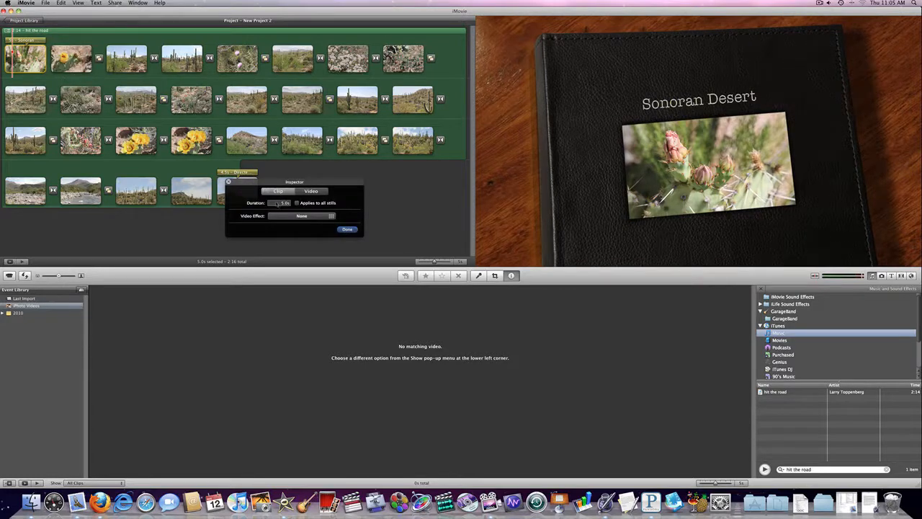
text(2)
click(347, 229)
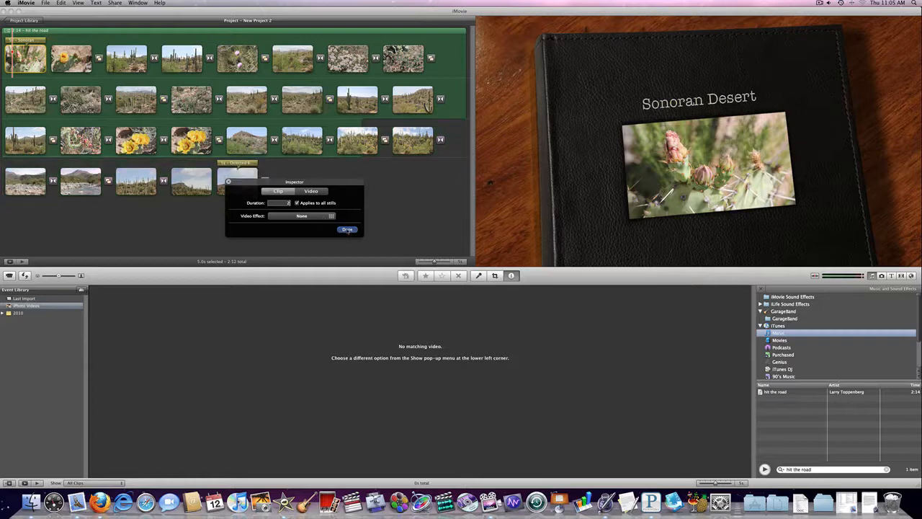
click(347, 230)
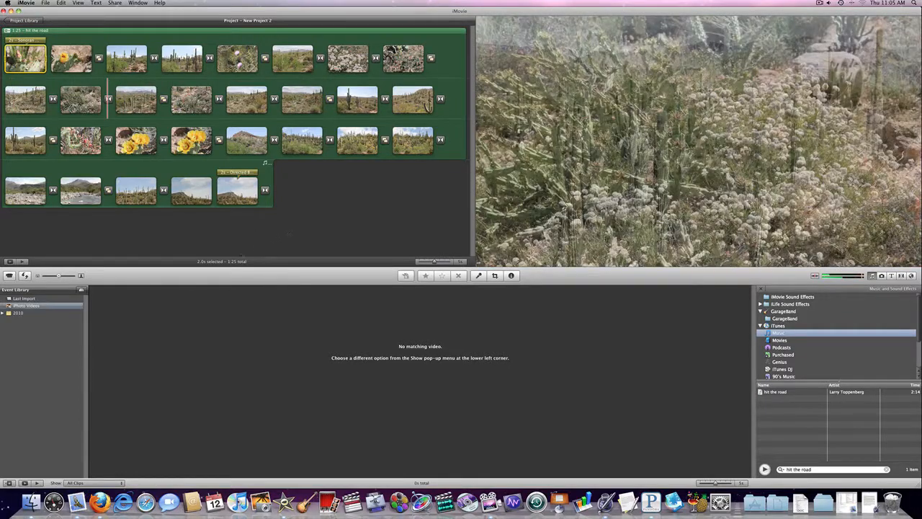
Play the slideshow with its music and shortened photo durations, including in full screen
key(space)
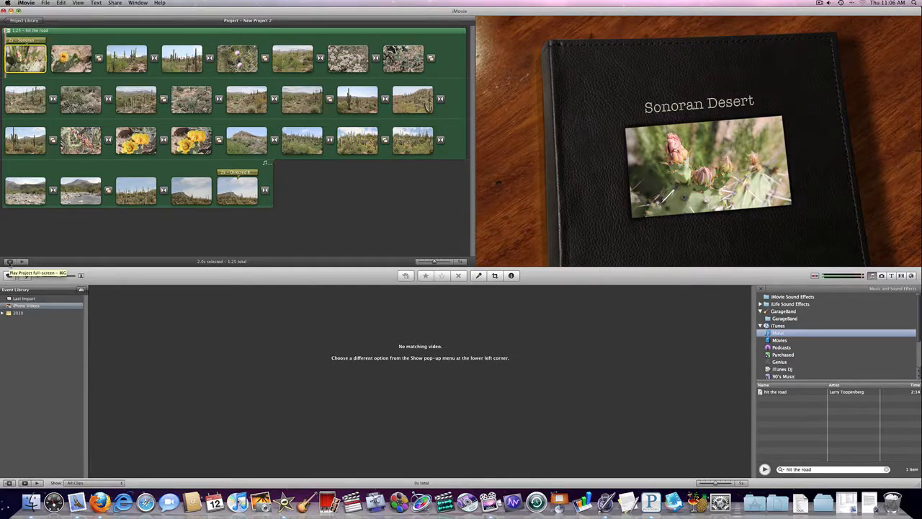
click(10, 261)
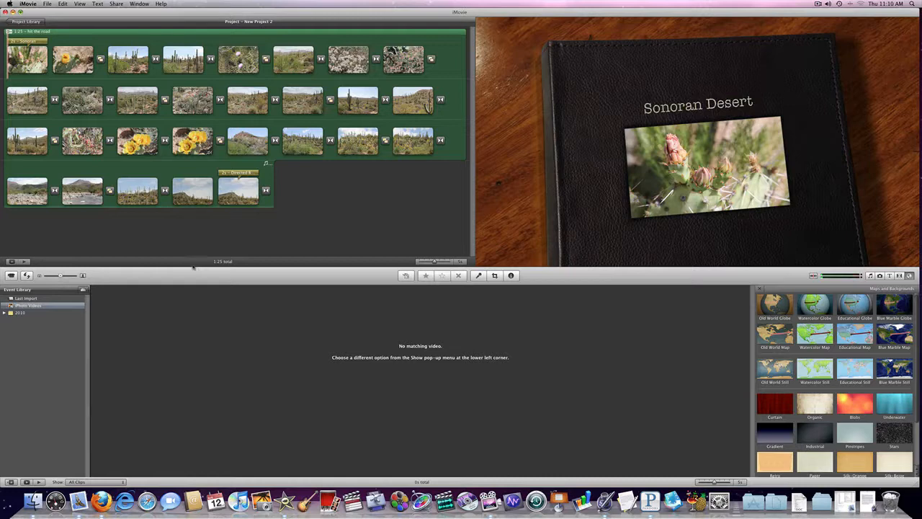
Look through the available music and sound effects, photos, titles and transitions
click(869, 276)
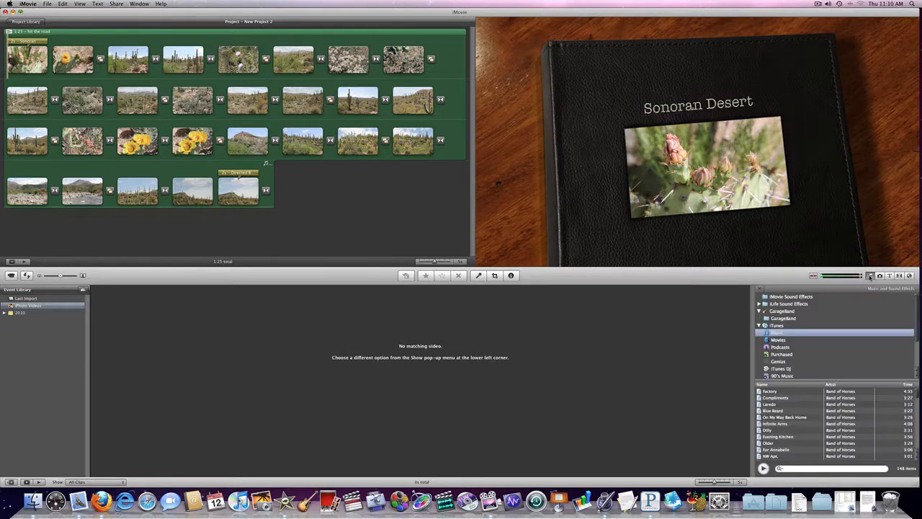
click(880, 276)
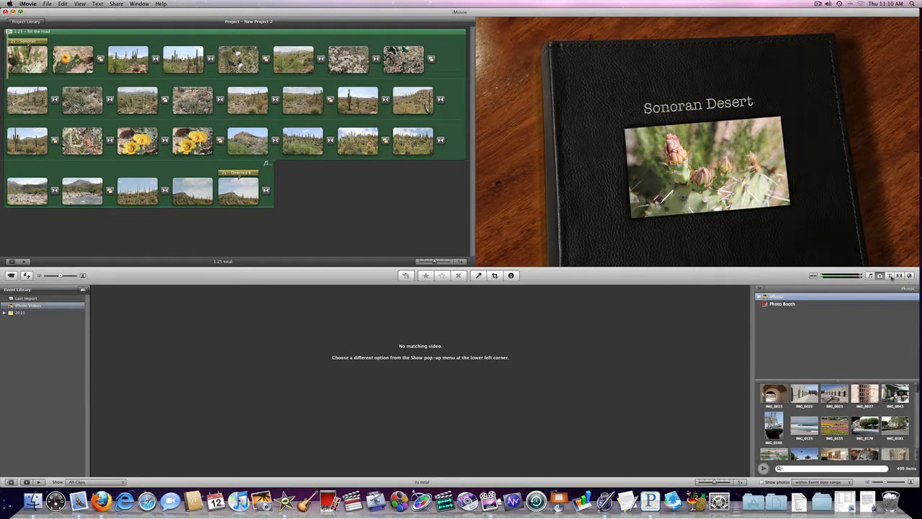
click(890, 275)
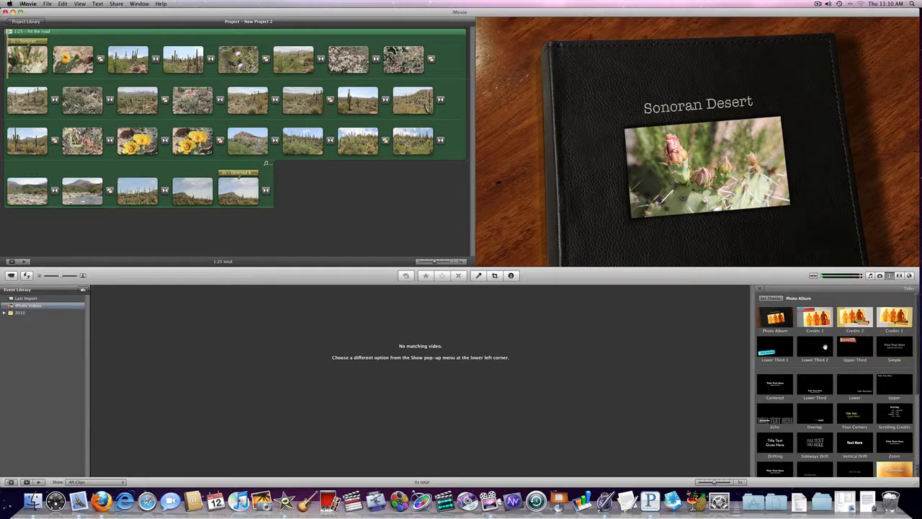
click(899, 276)
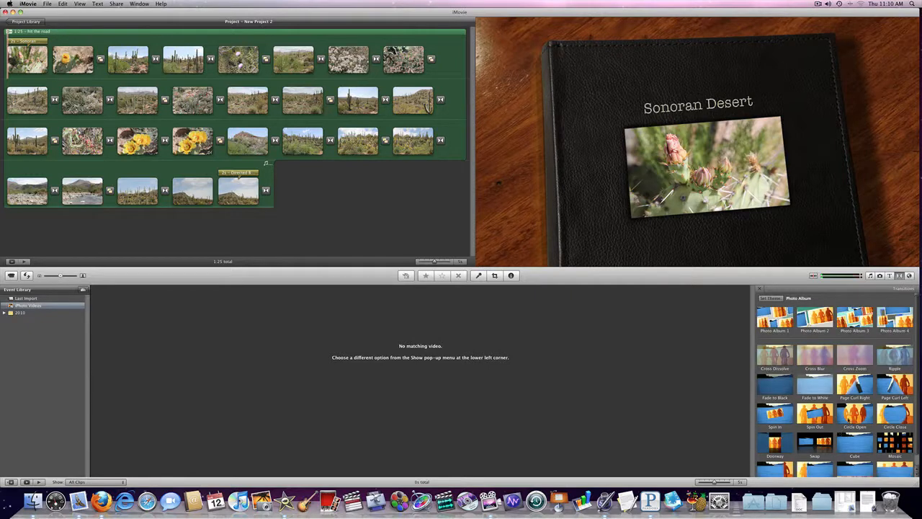
Look through the available maps and backgrounds
click(910, 275)
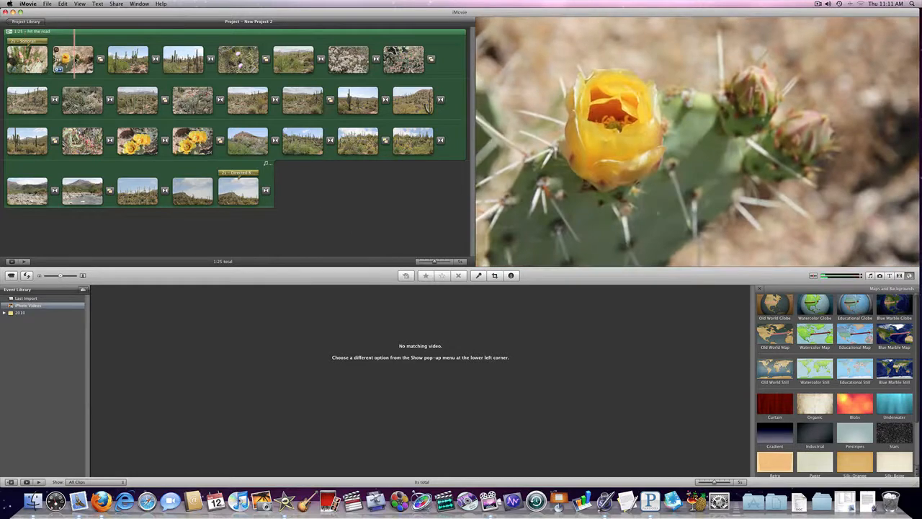
Apply the Hard Light video effect to the second photo, the yellow cactus flower, and play the slideshow from the beginning
click(57, 68)
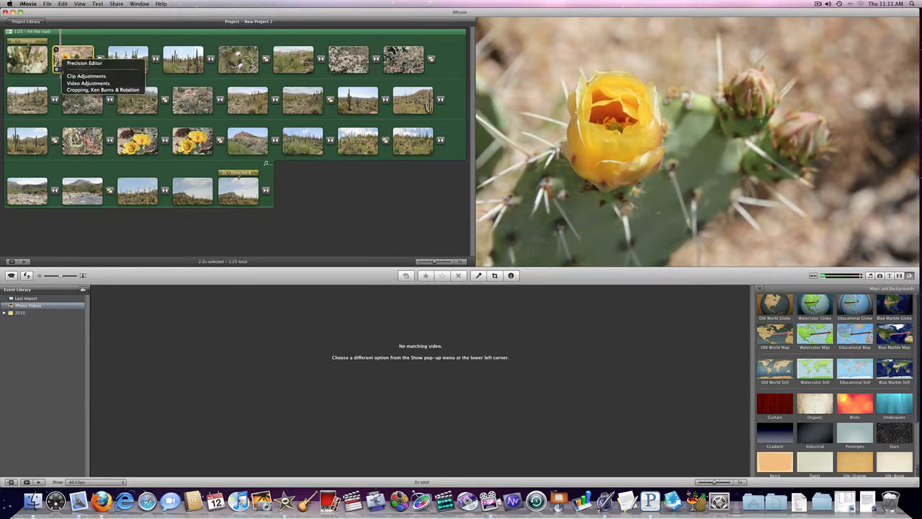
click(72, 76)
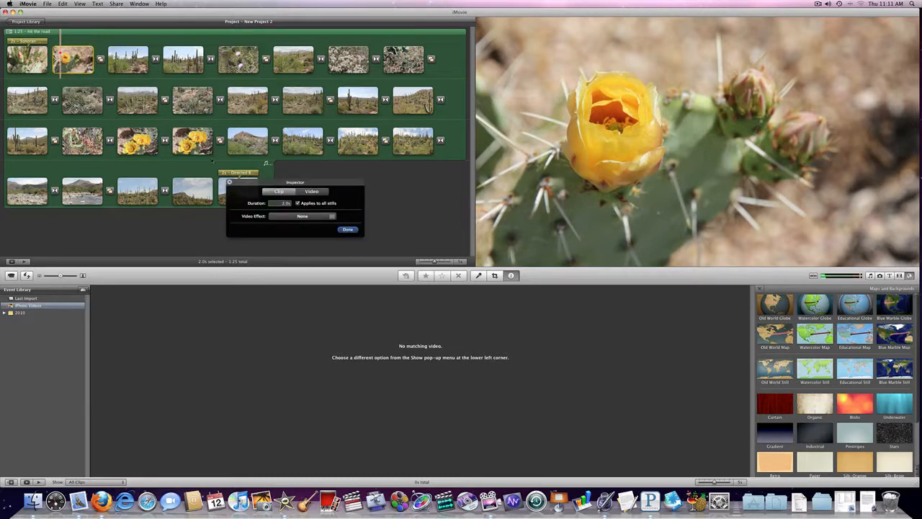
click(303, 216)
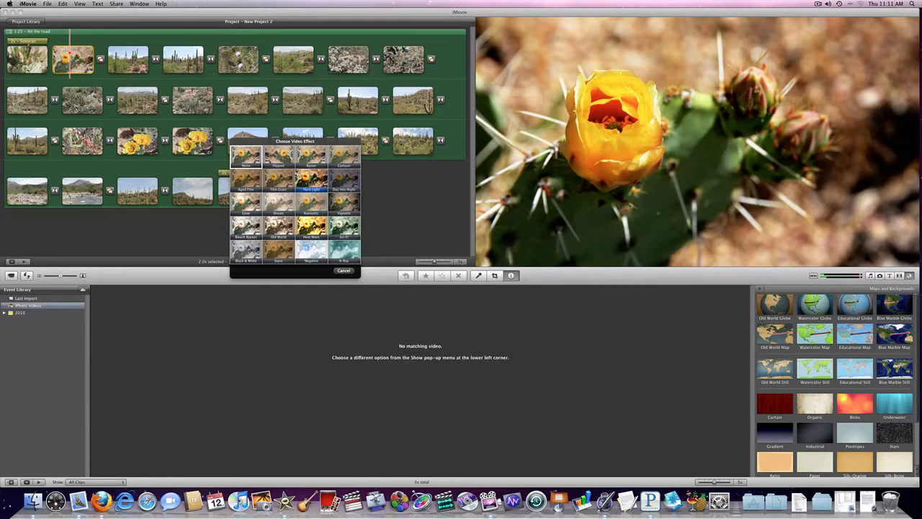
click(343, 270)
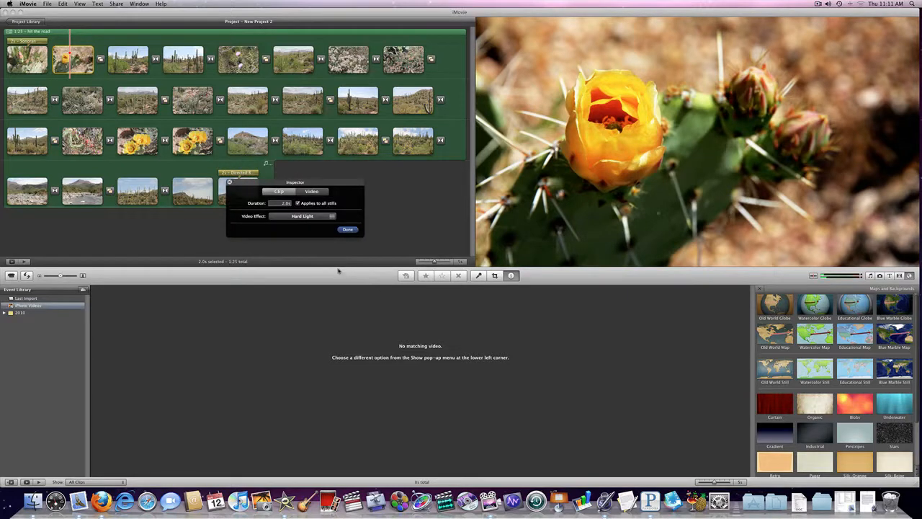
click(351, 232)
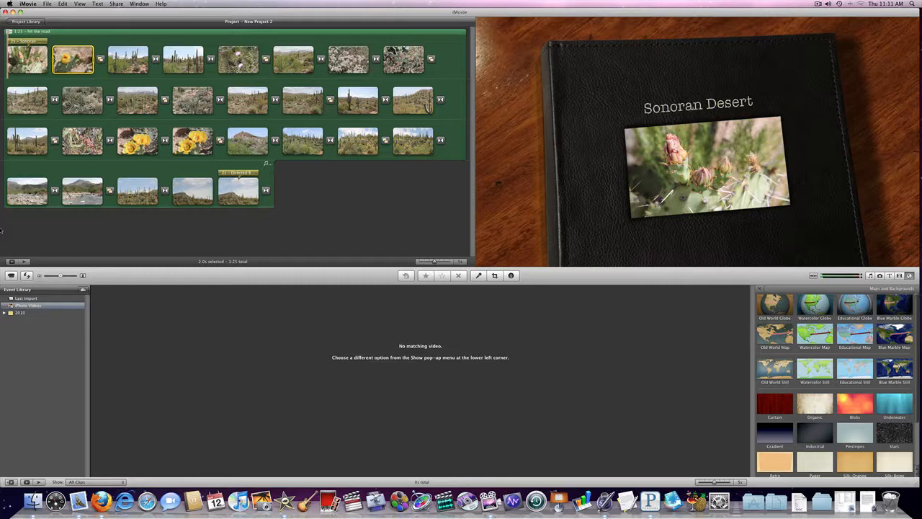
key(space)
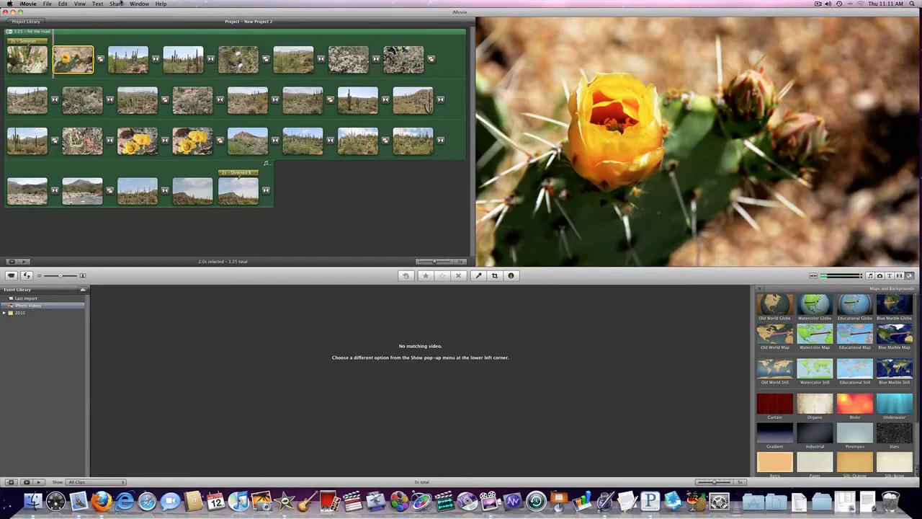
Examine the sharing options and the movie export sizes and their device compatibility, then leave without exporting
click(118, 4)
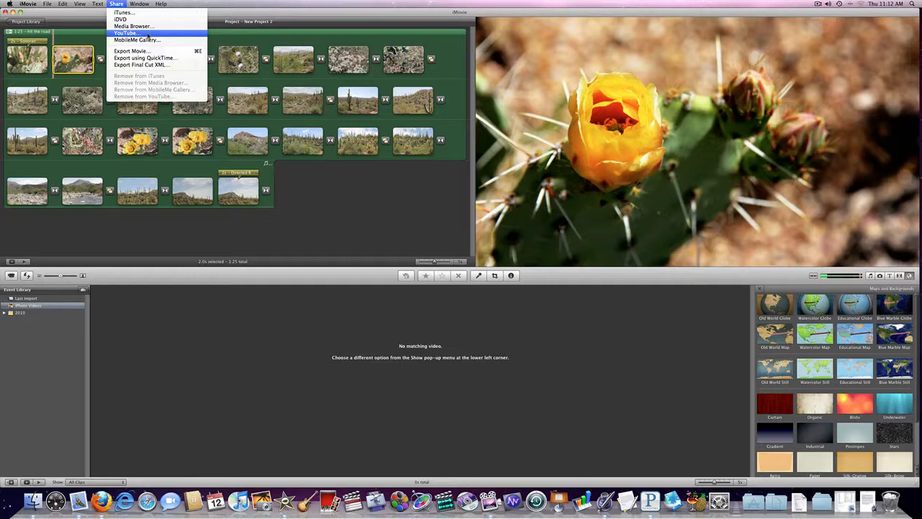
click(148, 53)
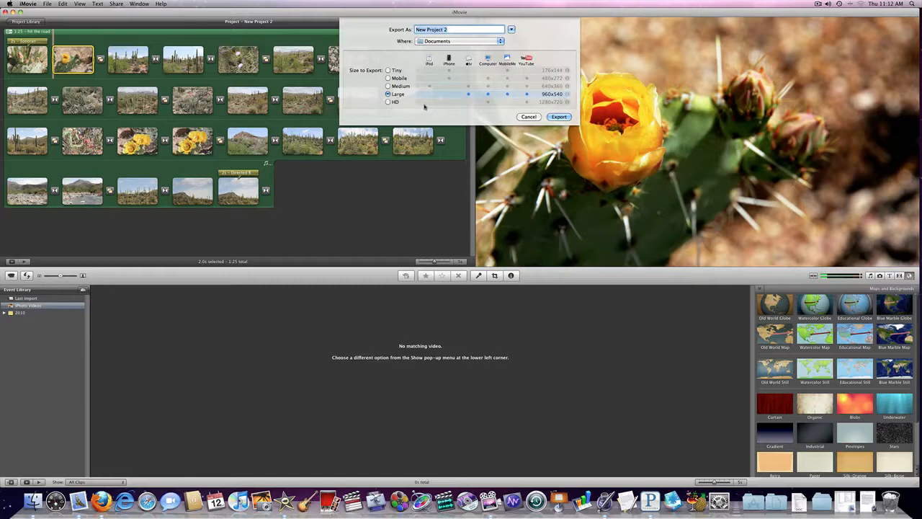
mouse_move(567, 102)
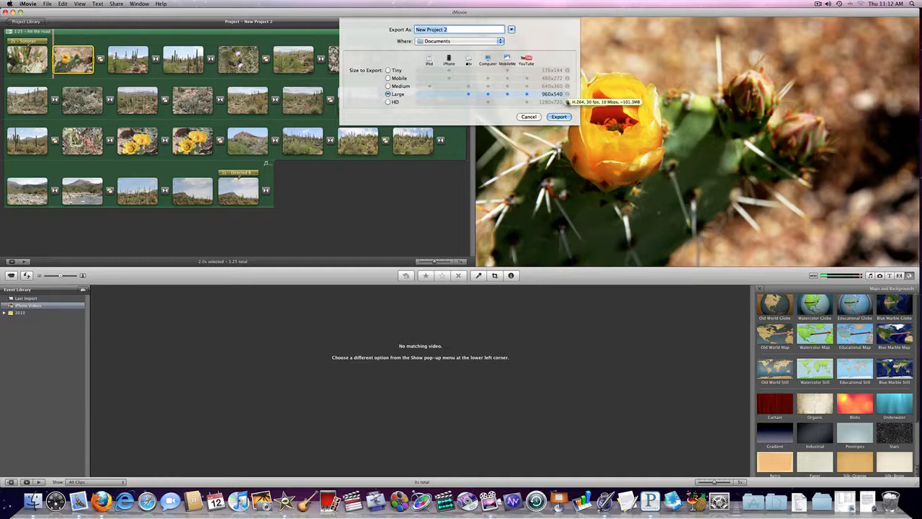
click(528, 117)
Hide iMovie and preview the finished movie Sonoran Desert.m4v on the desktop with Quick Look
click(28, 4)
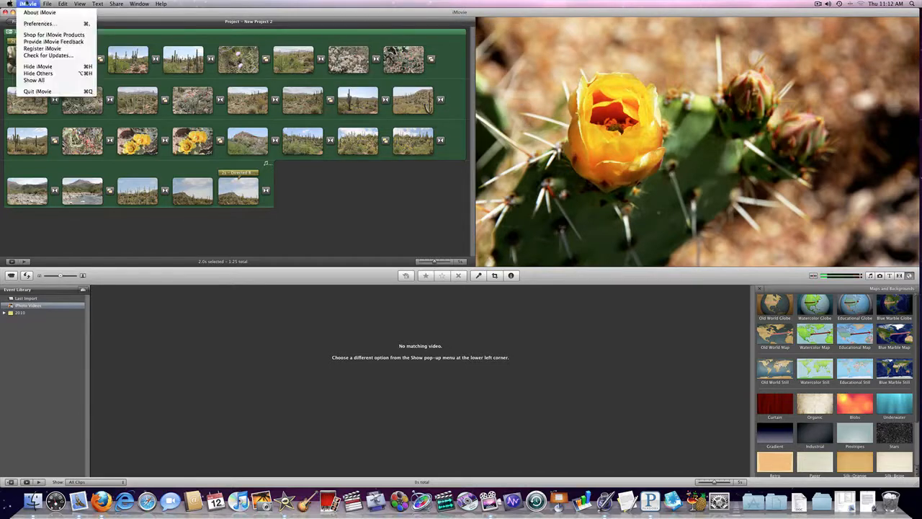
click(39, 66)
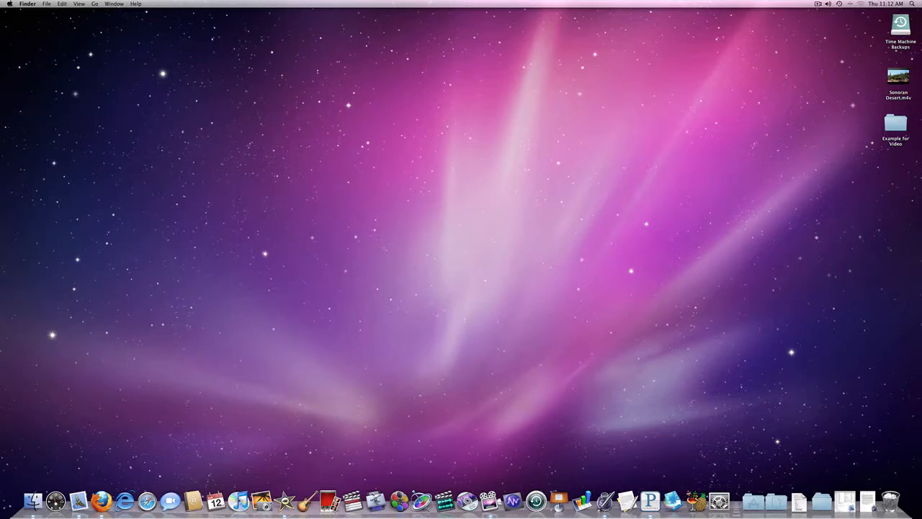
click(898, 79)
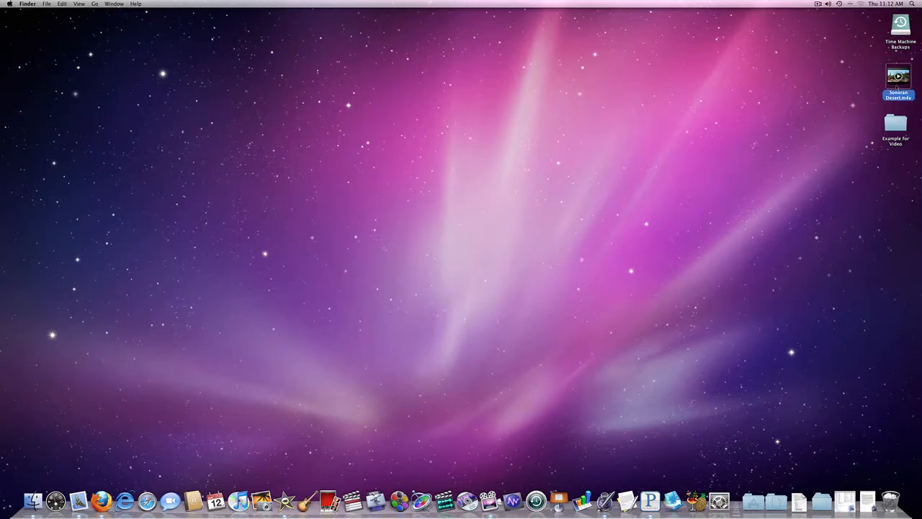
key(space)
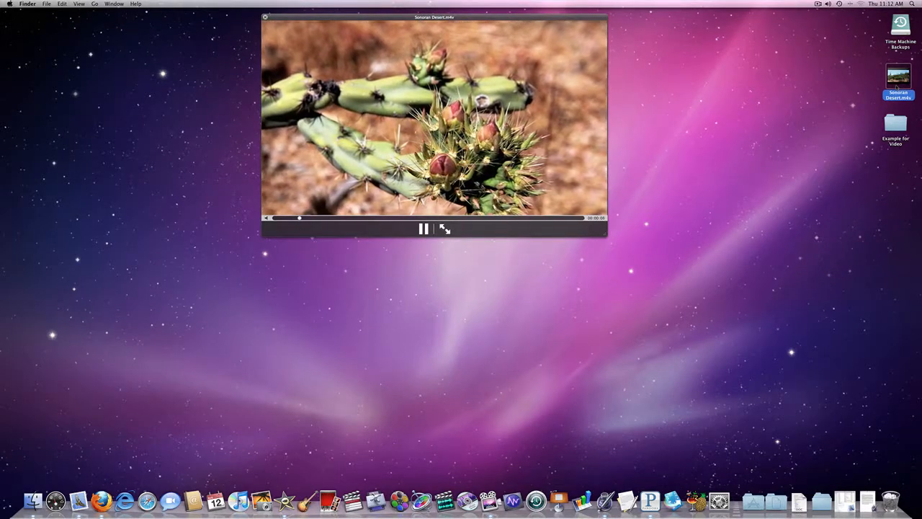
key(space)
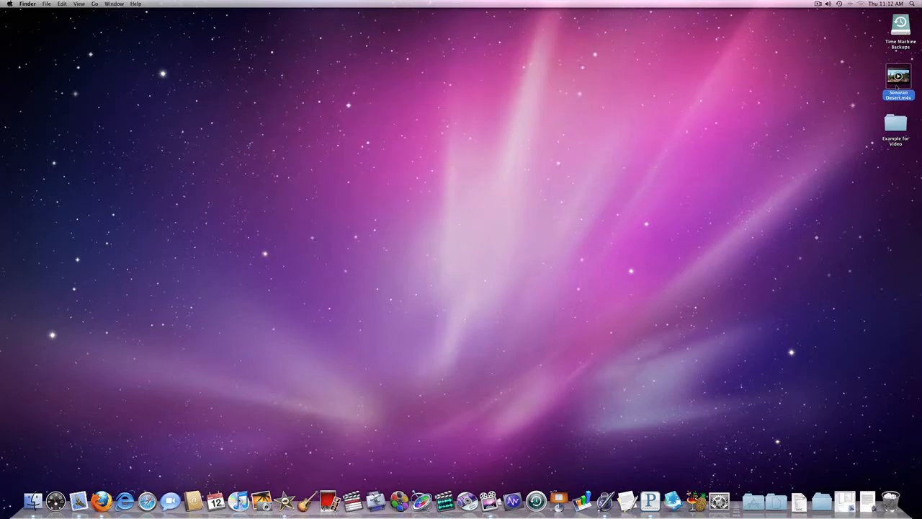
click(772, 158)
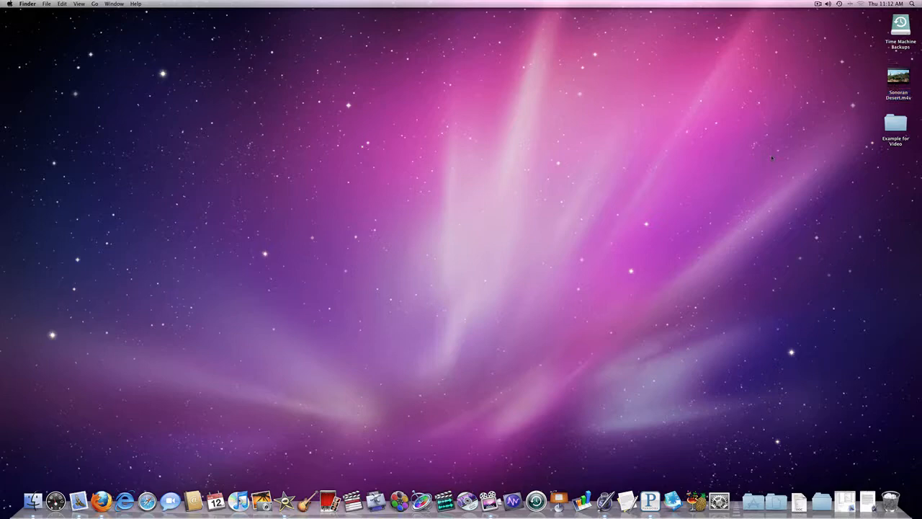